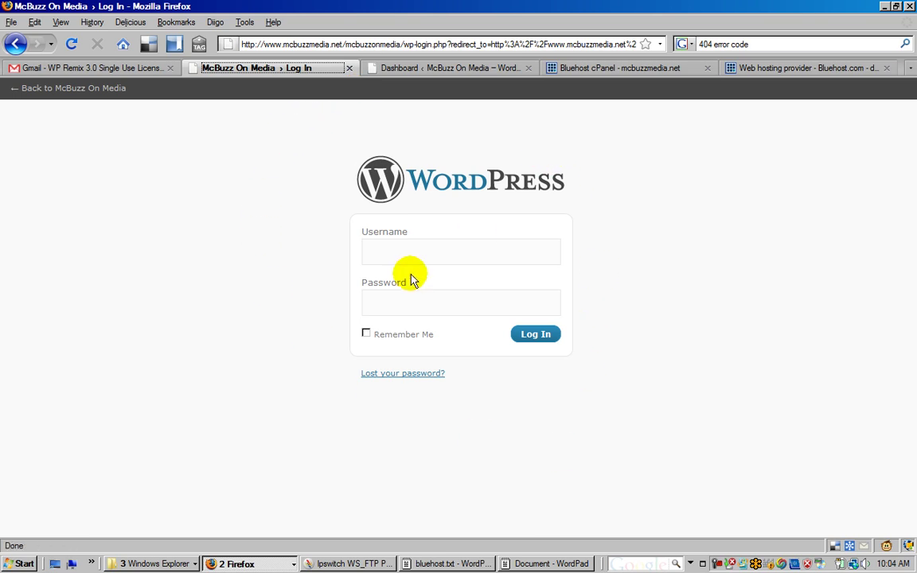
Switch to the already logged-in McBuzz On Media Dashboard tab instead of logging in again.
left_click(415, 252)
left_click(386, 306)
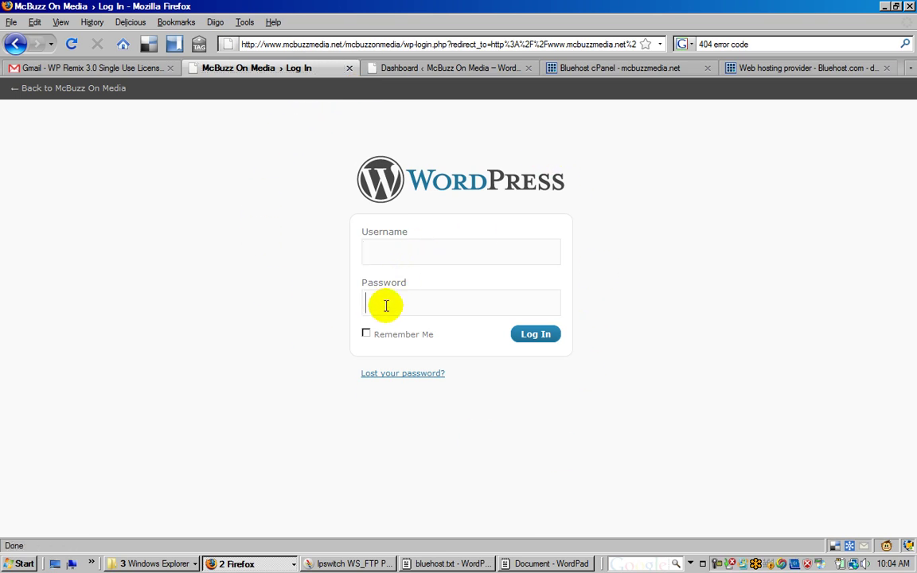
left_click(430, 68)
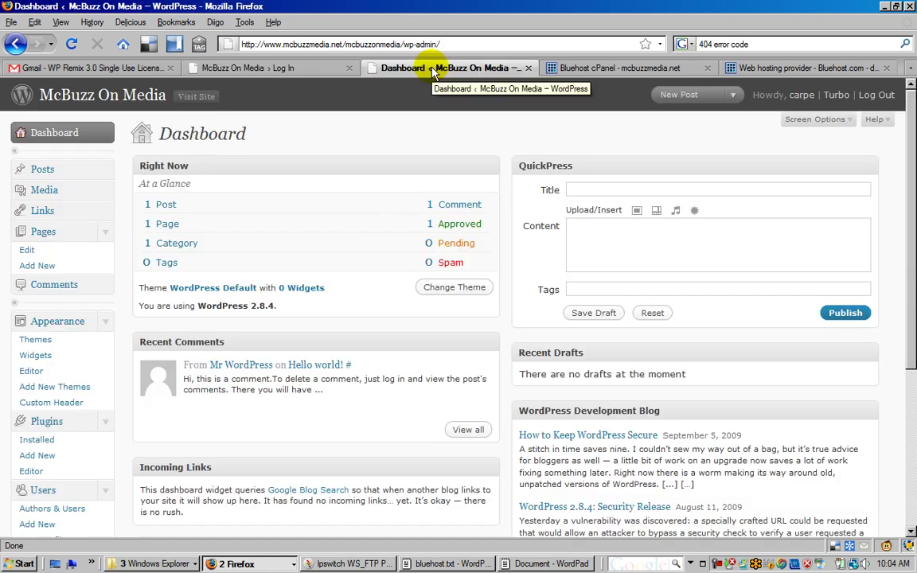
Open the public blog in a new tab placed right after the Dashboard tab.
right_click(79, 99)
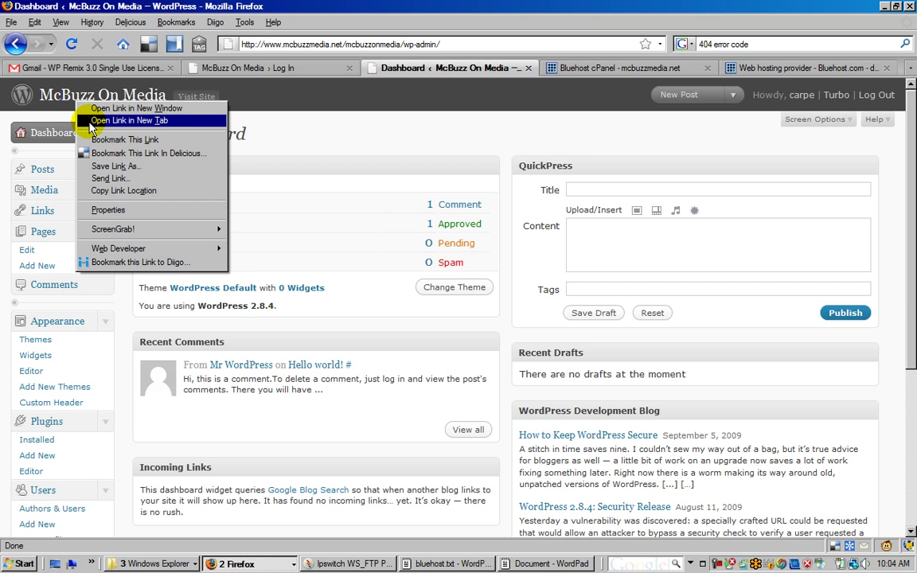
left_click(90, 124)
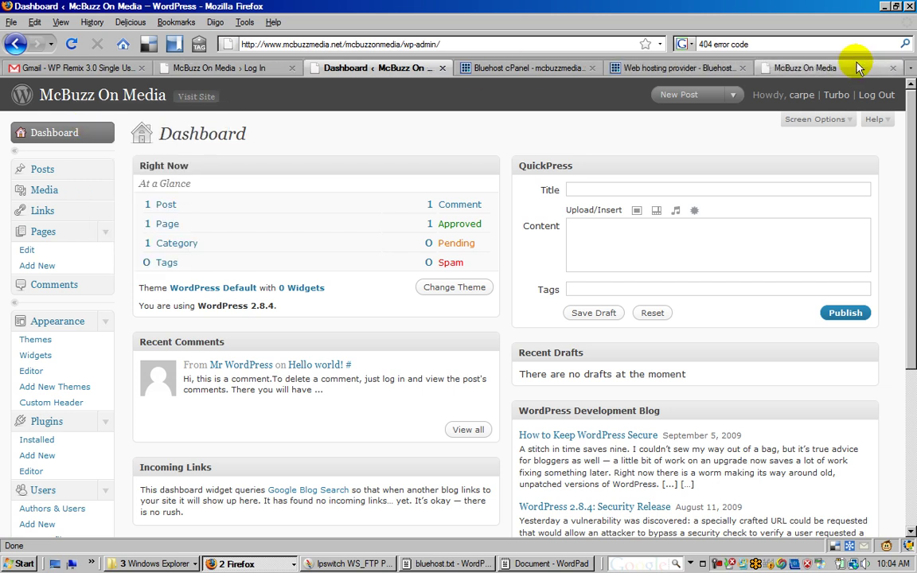
left_click(823, 73)
left_click_drag(822, 73, 482, 79)
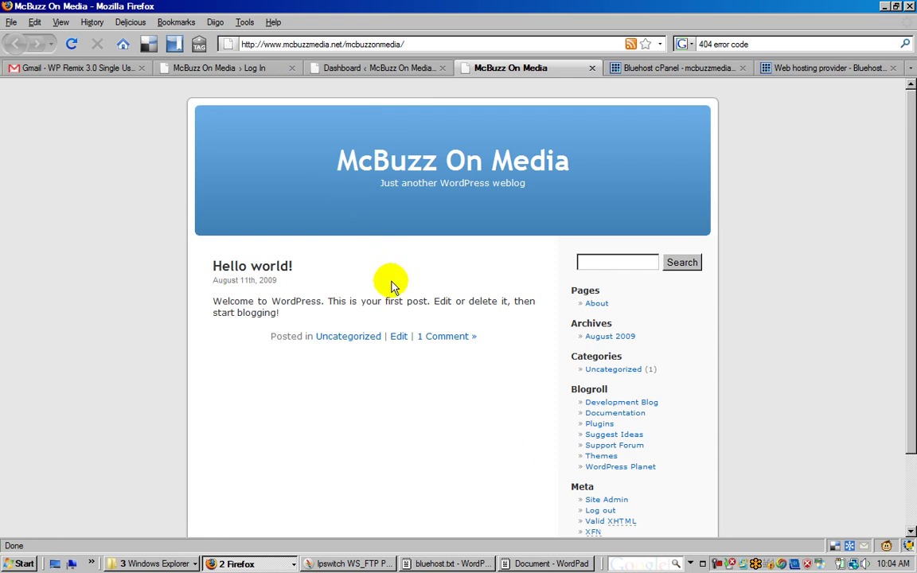
View the blog's About page, then return to the admin Dashboard.
left_click(330, 63)
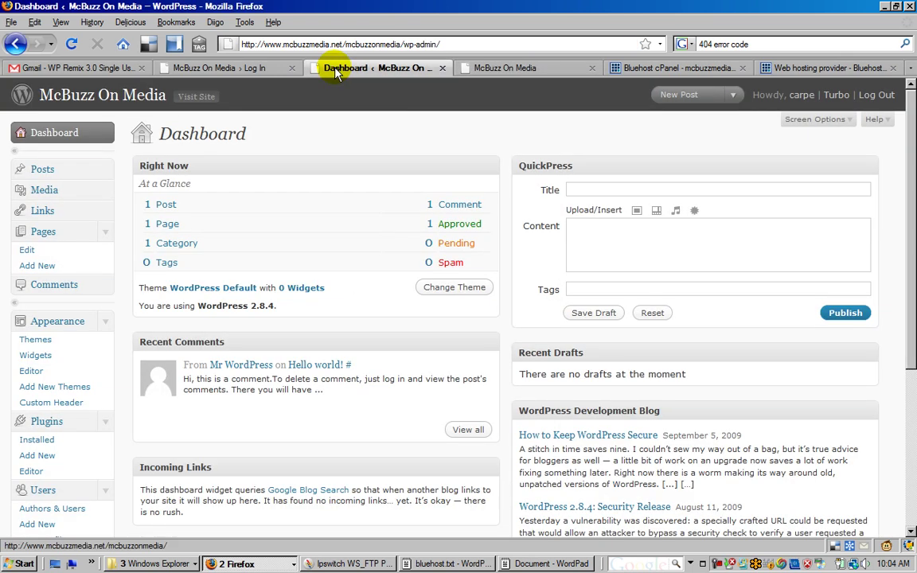
left_click(509, 68)
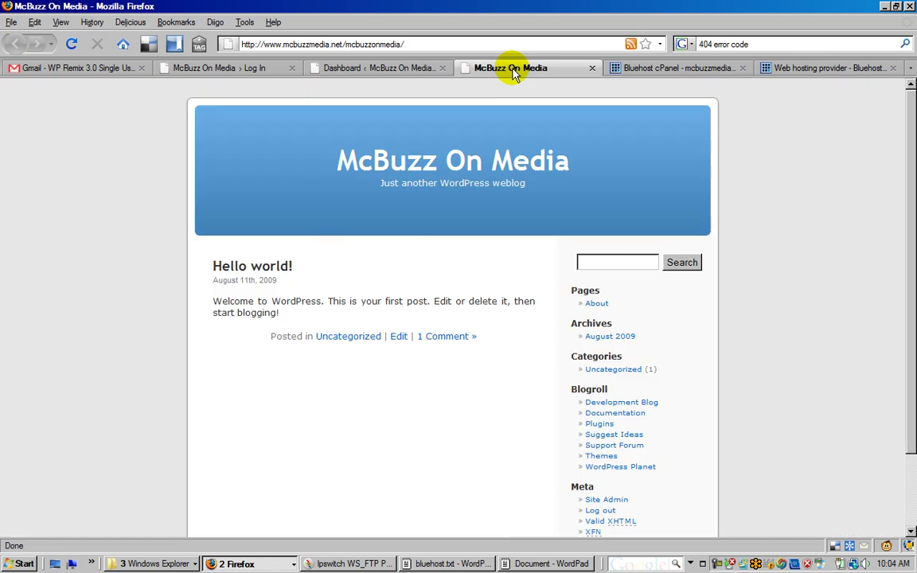
left_click(597, 306)
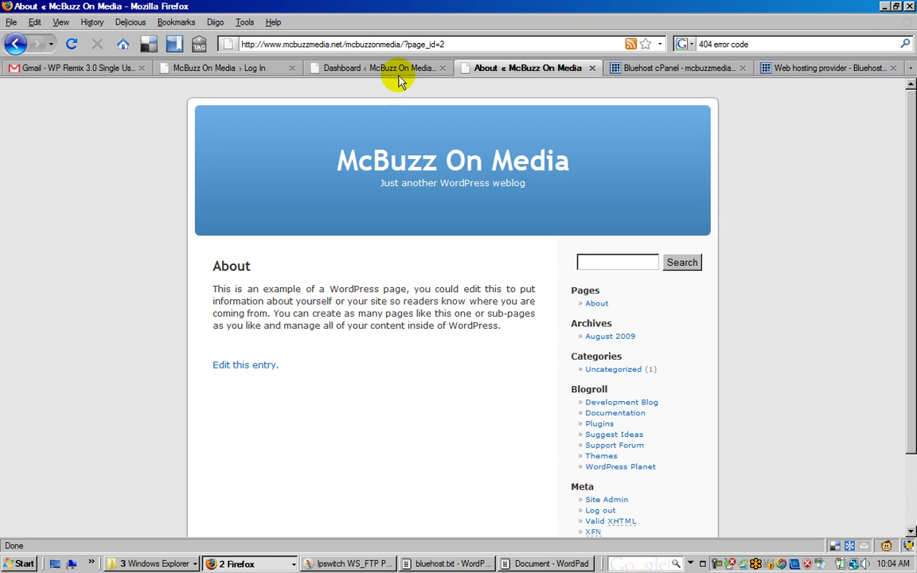
left_click(360, 73)
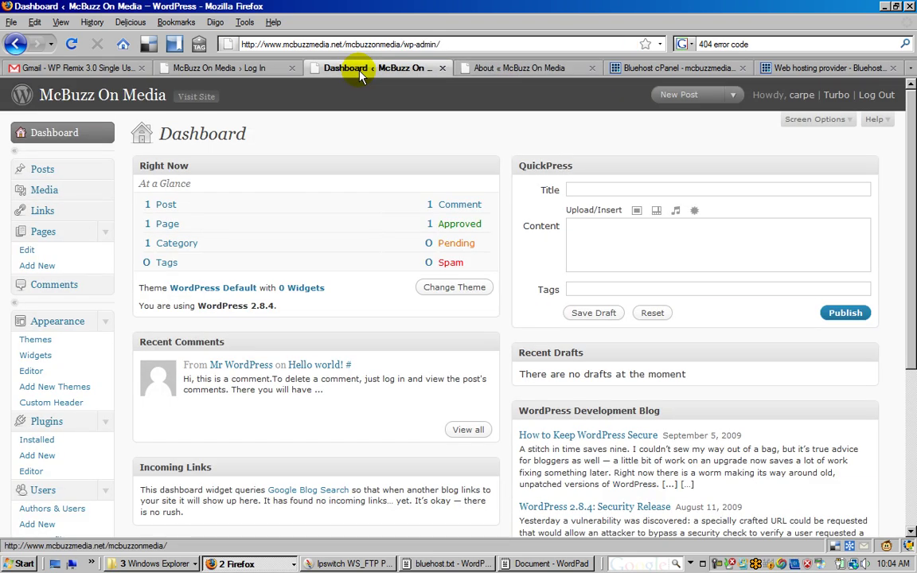
left_click(517, 70)
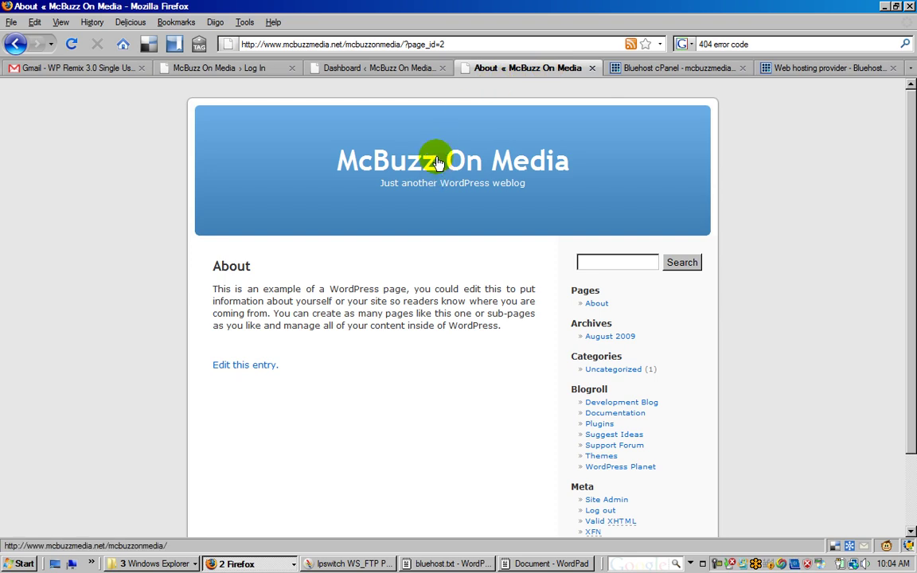
left_click(358, 70)
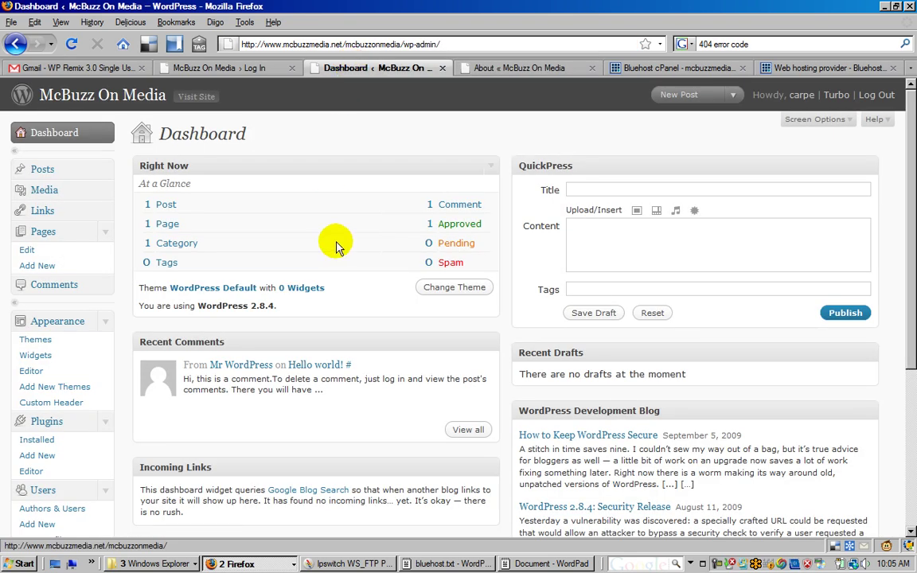
Delete the WordPress Classic theme on Manage Themes, leaving only WordPress Default.
left_click(36, 340)
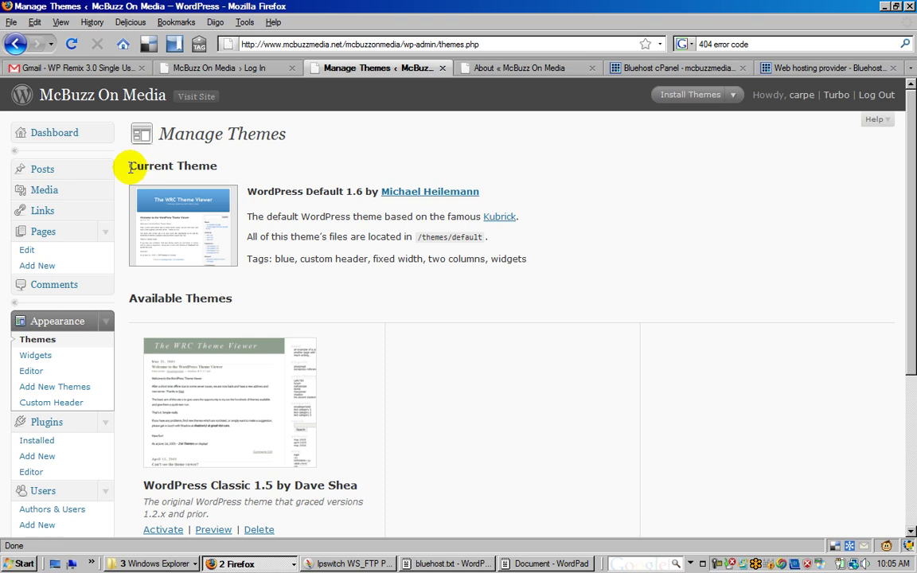
left_click_drag(130, 166, 216, 164)
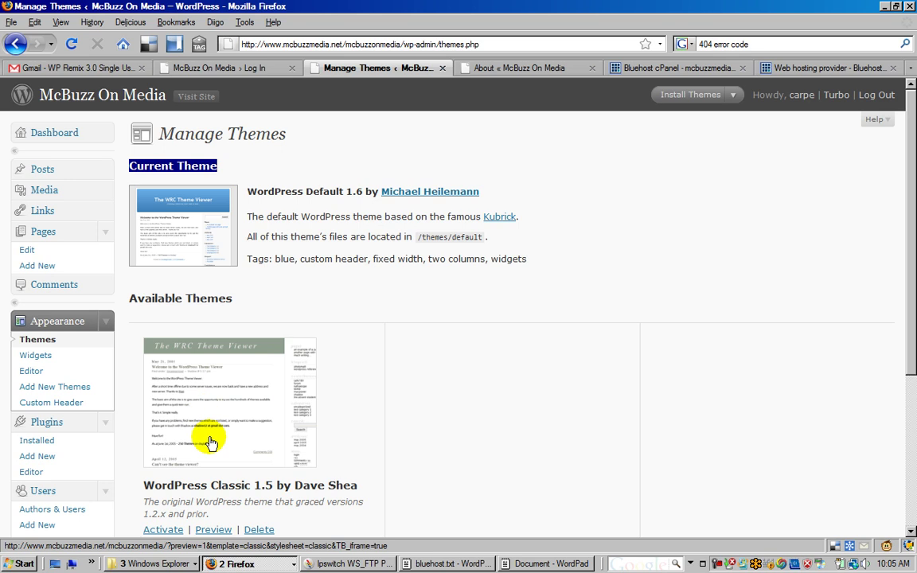
scroll(248, 363, "down", 1)
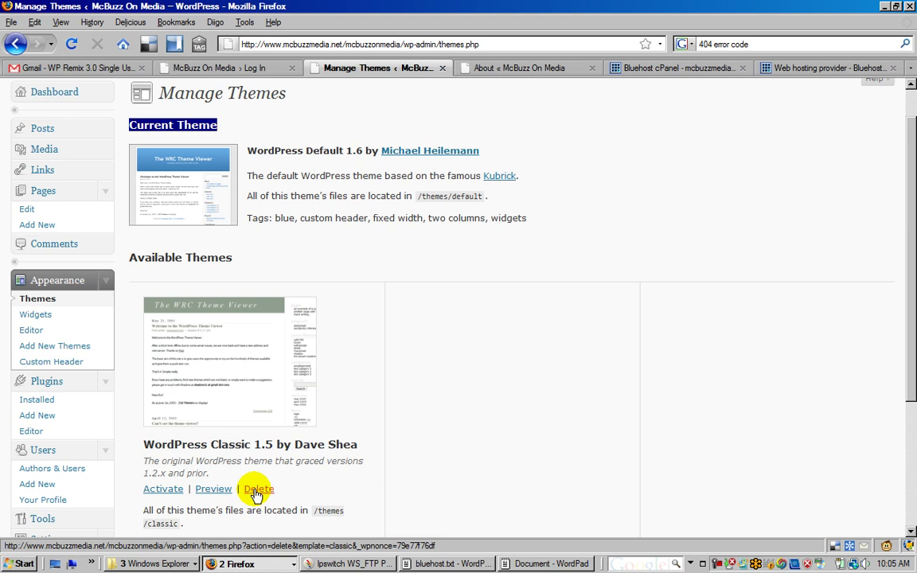
scroll(256, 486, "down", 1)
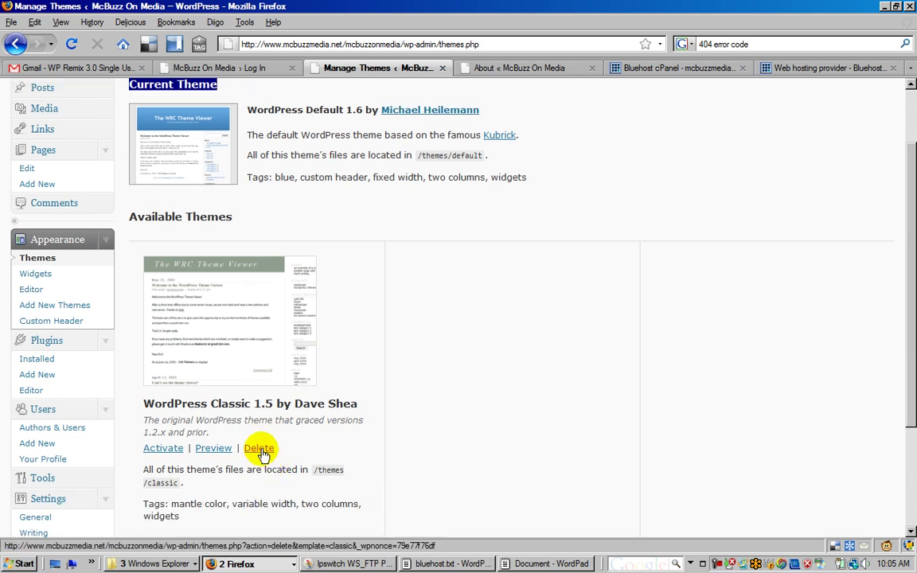
left_click(261, 449)
left_click(418, 300)
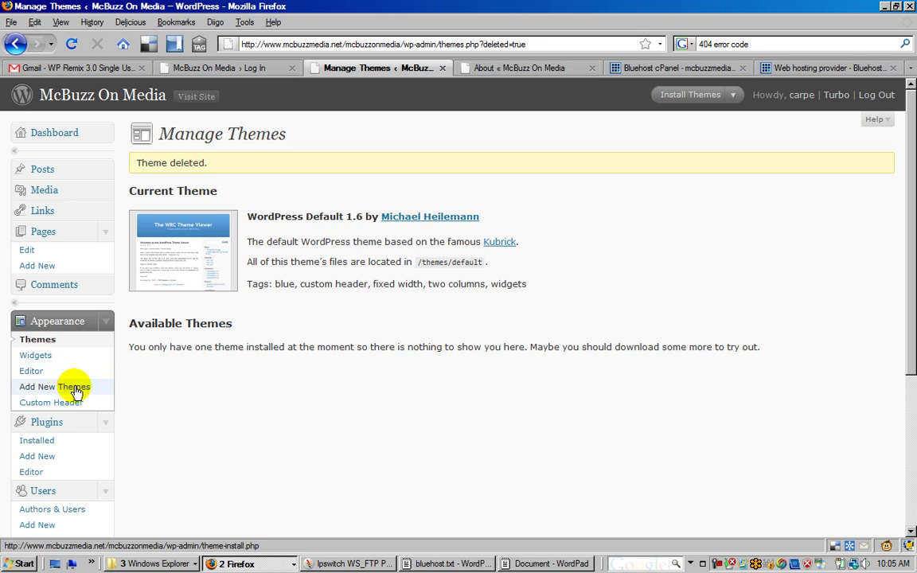
Browse the Featured, Newest and Recently Updated lists on the Install Themes page.
left_click(76, 390)
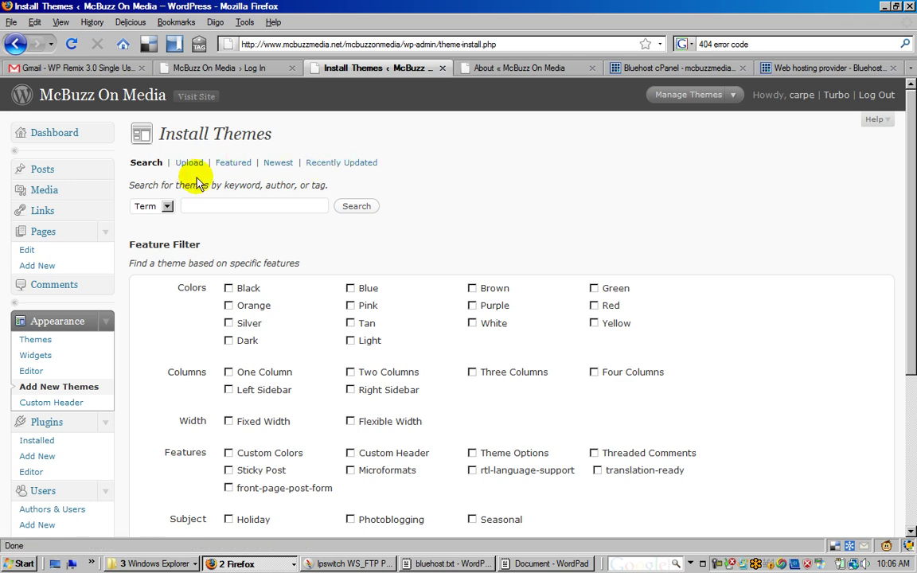
left_click(234, 165)
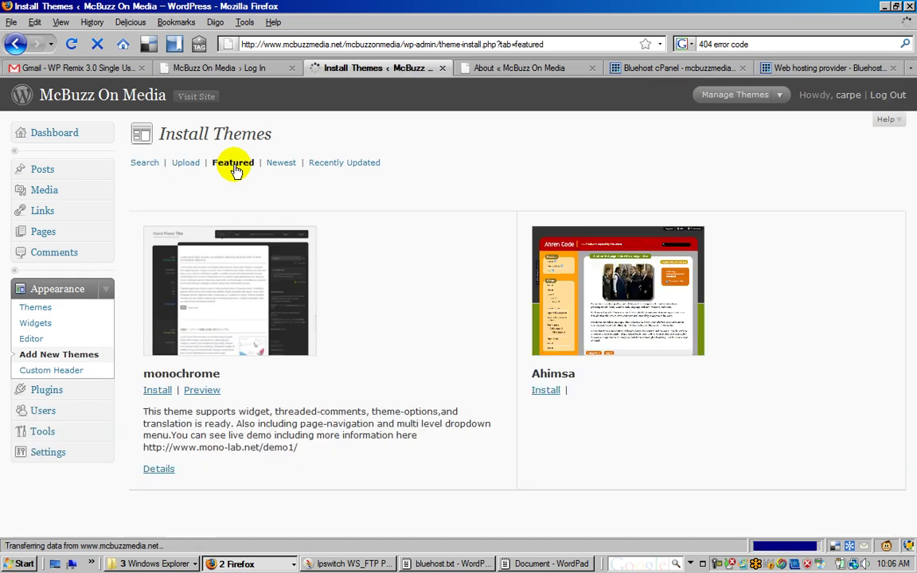
left_click(278, 167)
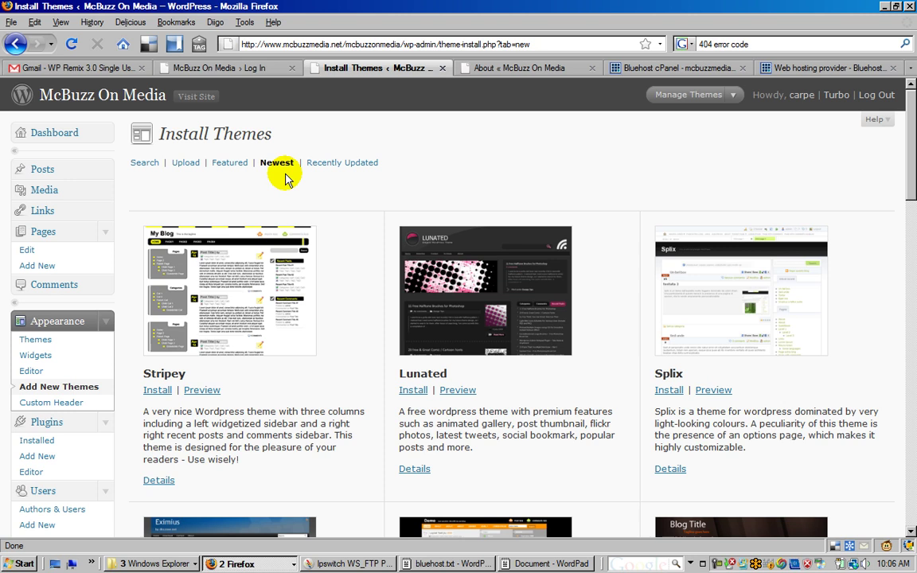
scroll(363, 314, "down", 10)
scroll(365, 322, "down", 12)
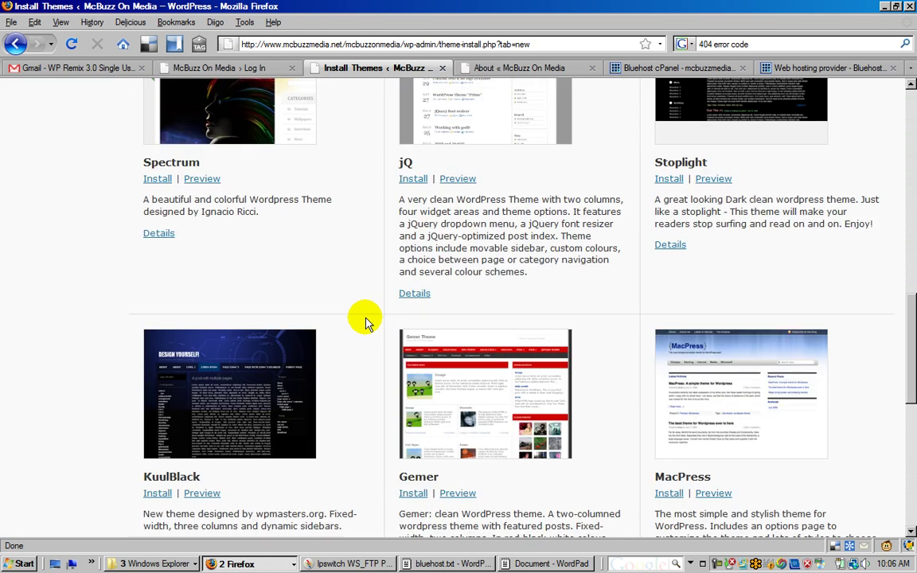
scroll(365, 323, "up", 4)
scroll(365, 323, "up", 10)
scroll(353, 303, "up", 1)
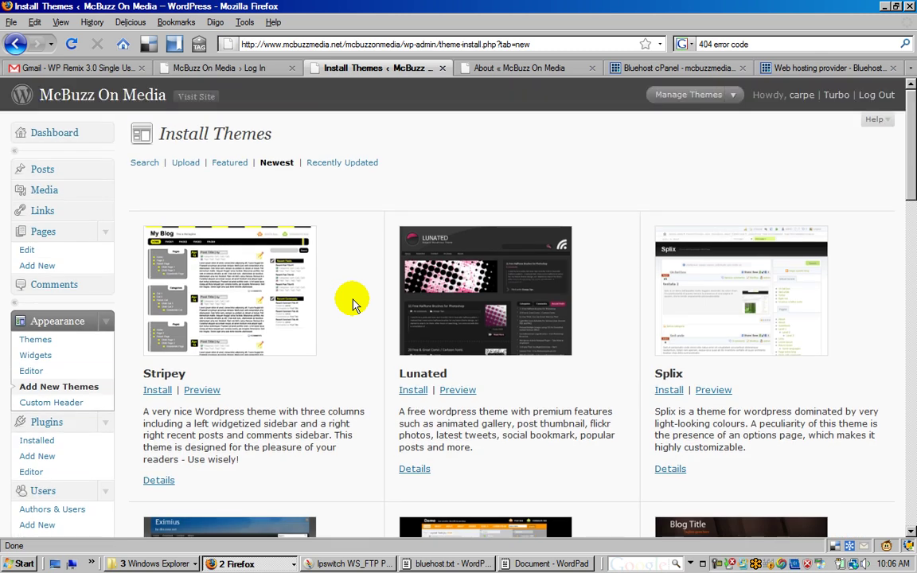
left_click(326, 167)
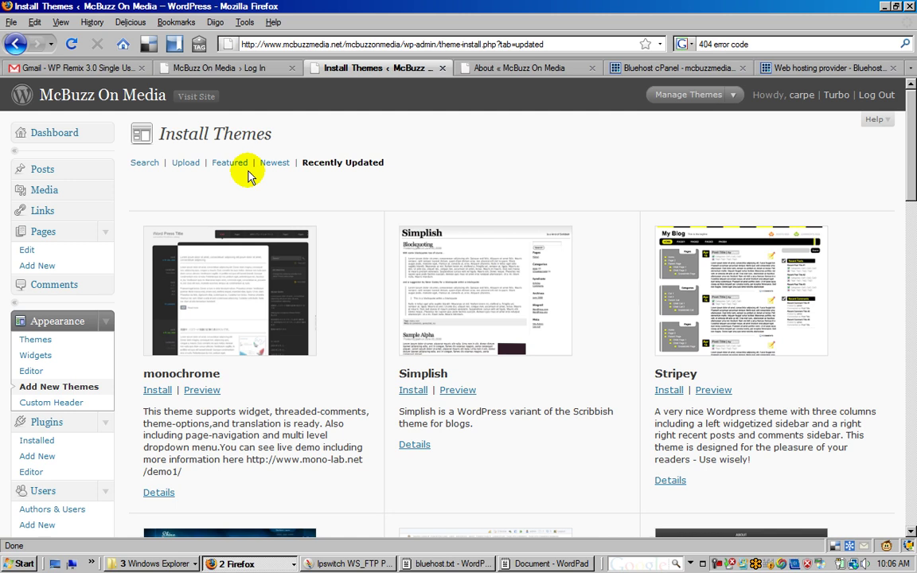
Search themes with the Holiday feature filter, listing Strange Little Town and Christmas Is Near.
left_click(137, 164)
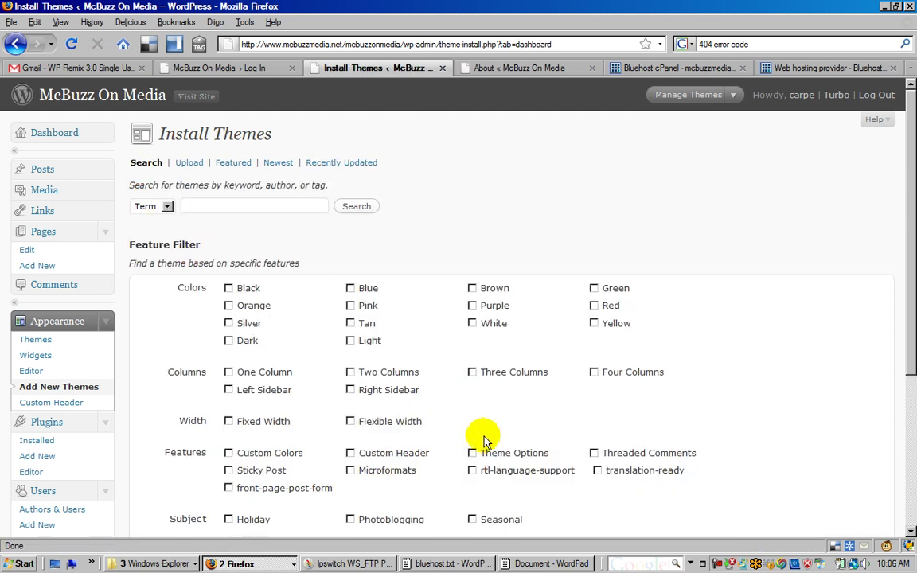
scroll(465, 239, "down", 3)
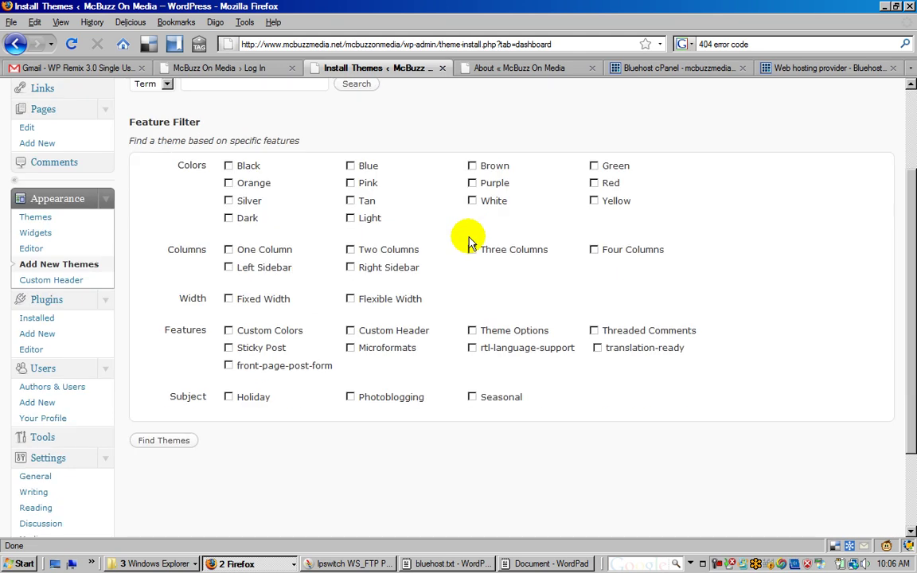
left_click(228, 396)
left_click(171, 441)
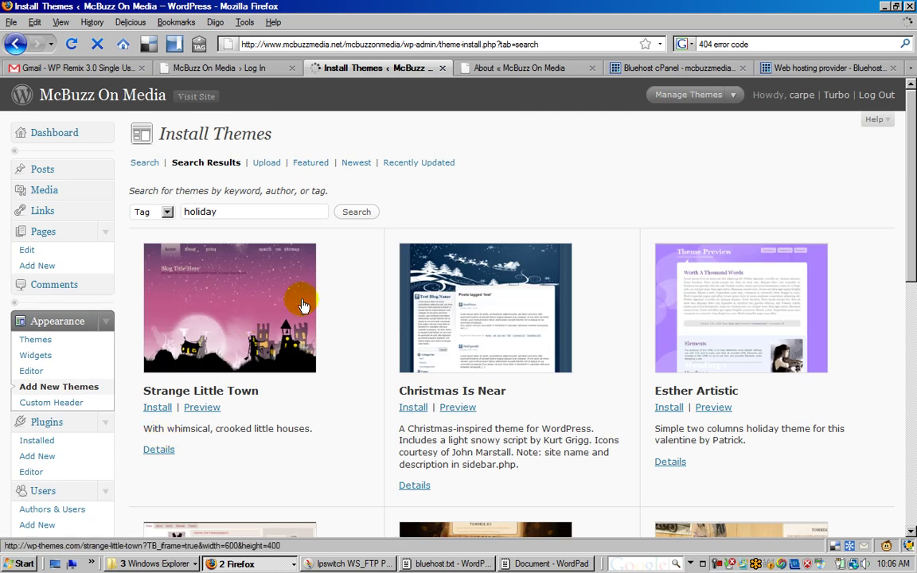
scroll(638, 306, "down", 8)
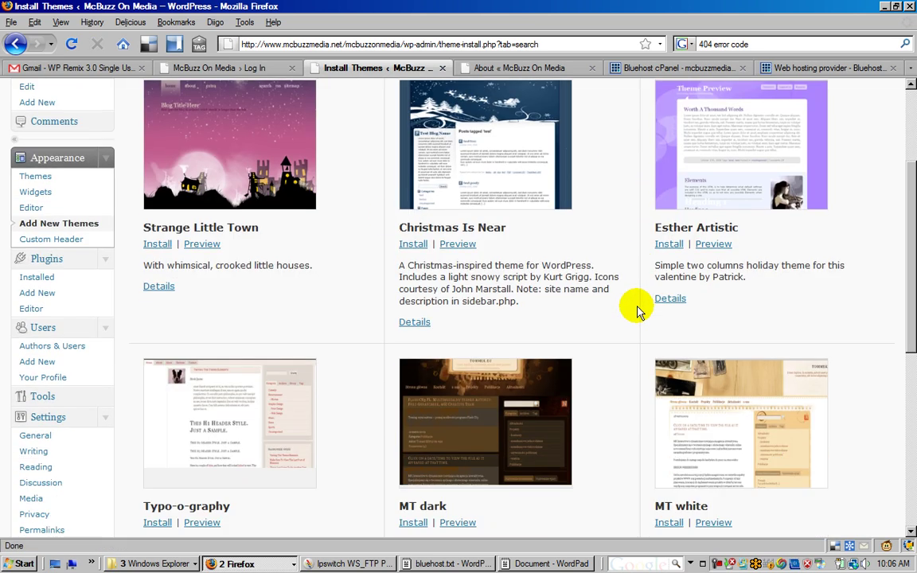
scroll(638, 309, "up", 5)
scroll(636, 309, "up", 4)
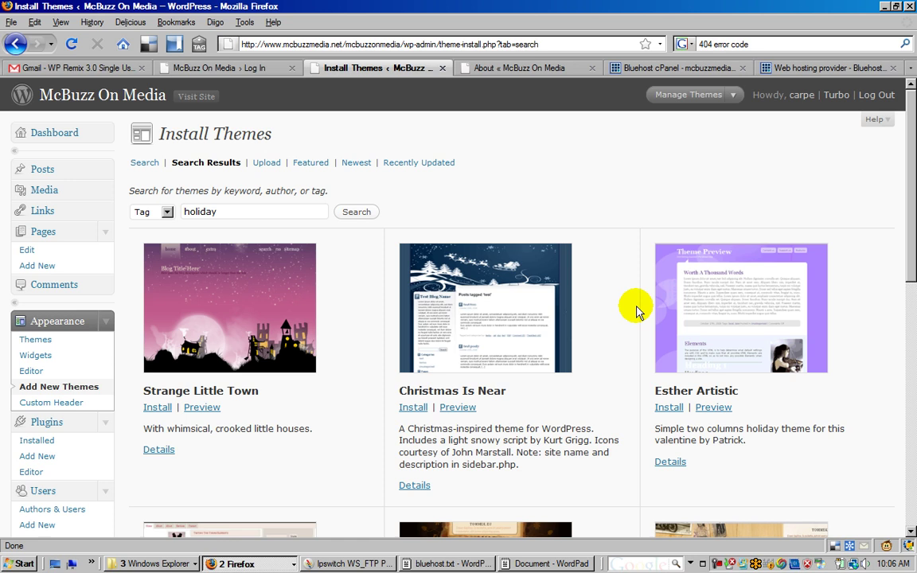
Preview the Strange Little Town theme and view its sample About page.
left_click(202, 309)
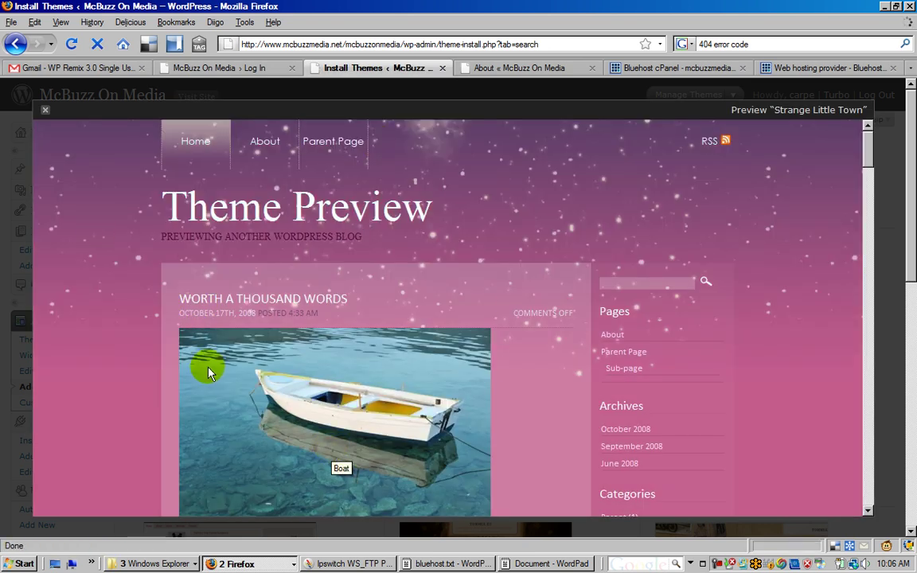
left_click(613, 337)
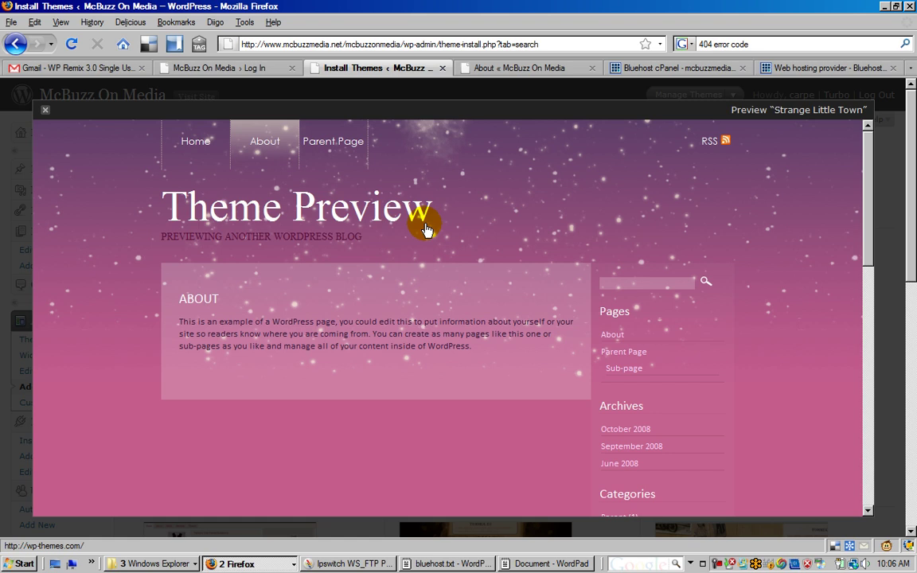
Install Strange Little Town 0.3 and briefly preview the installed theme.
left_click(45, 111)
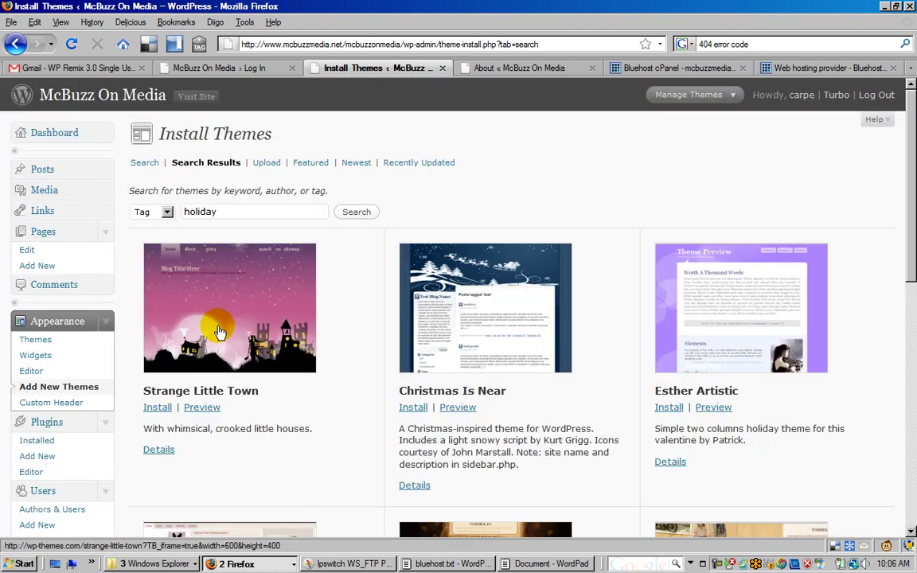
left_click(157, 408)
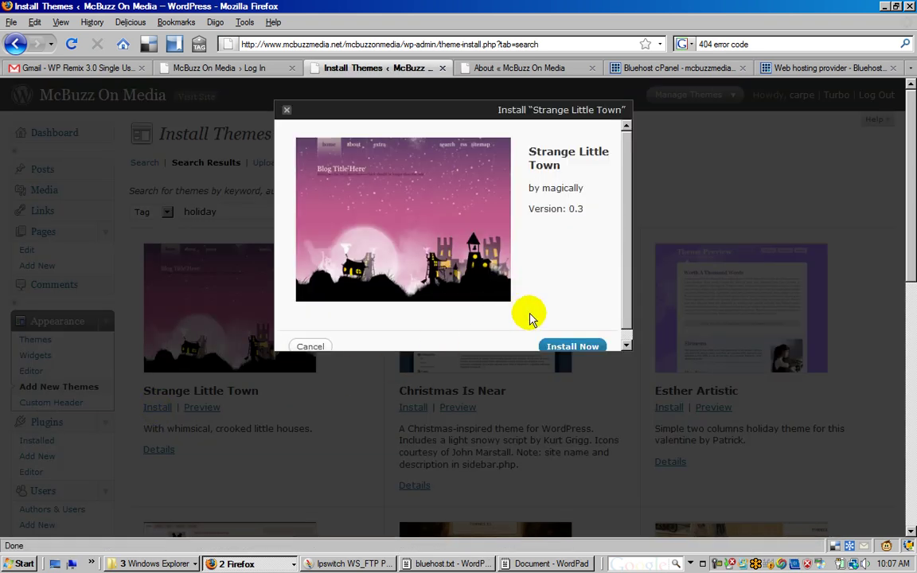
left_click(564, 347)
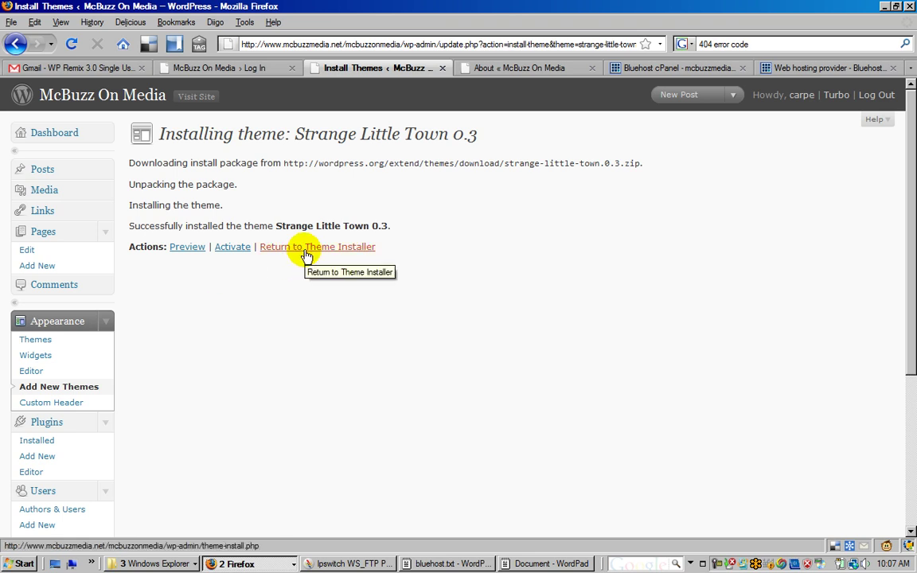
left_click(195, 249)
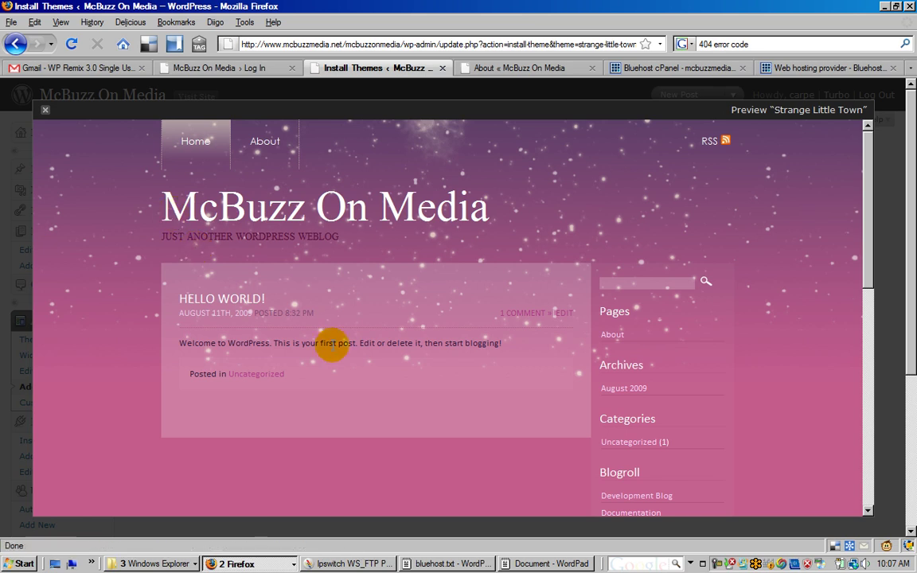
left_click(45, 112)
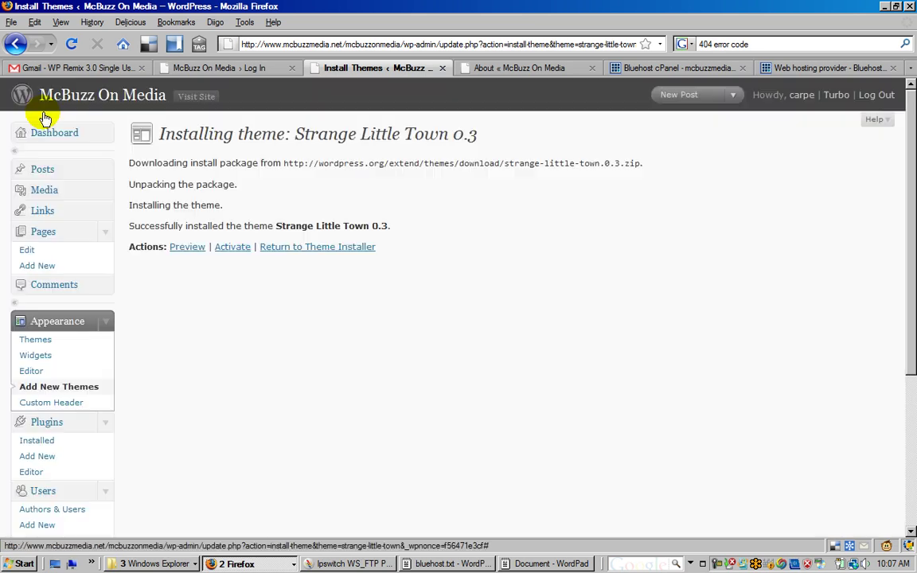
Activate Strange Little Town and reload the live blog to see its pink starry design.
left_click(233, 248)
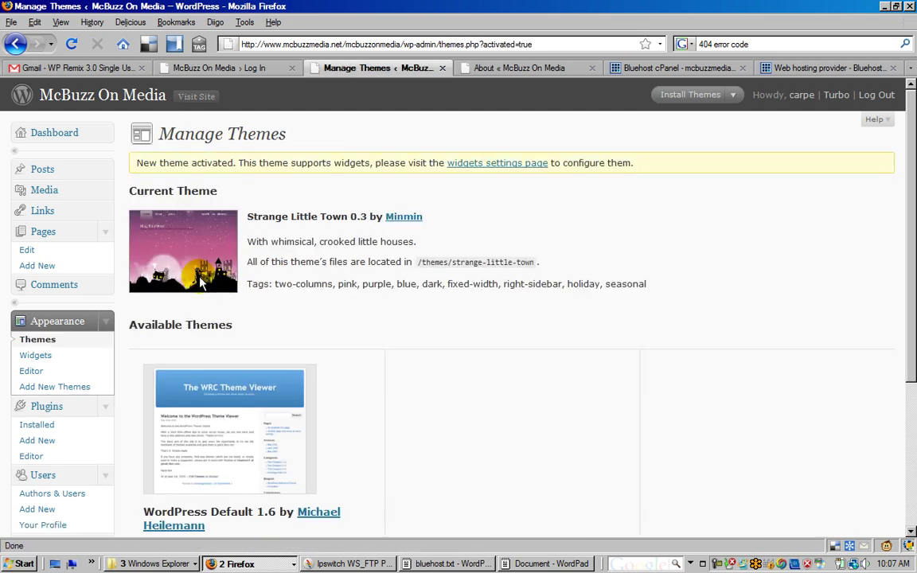
left_click(520, 70)
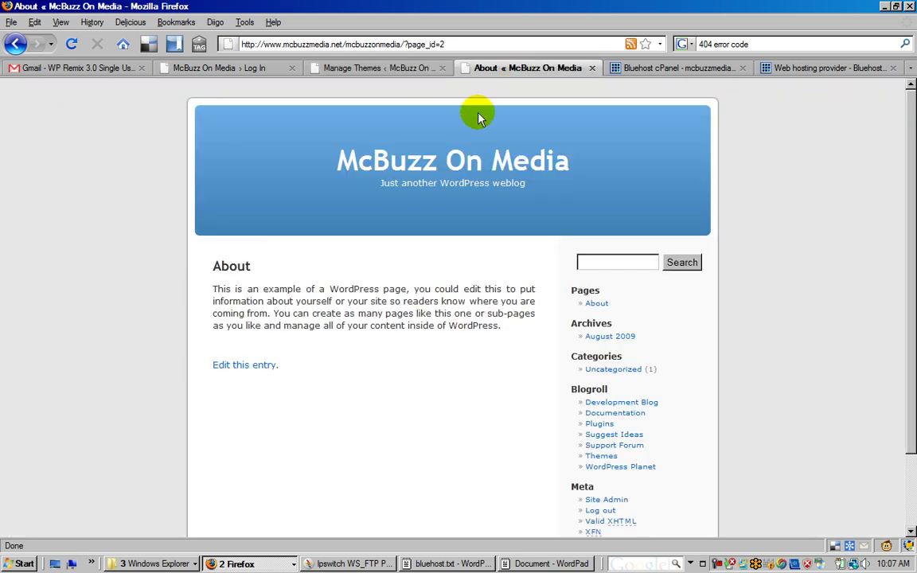
left_click(73, 45)
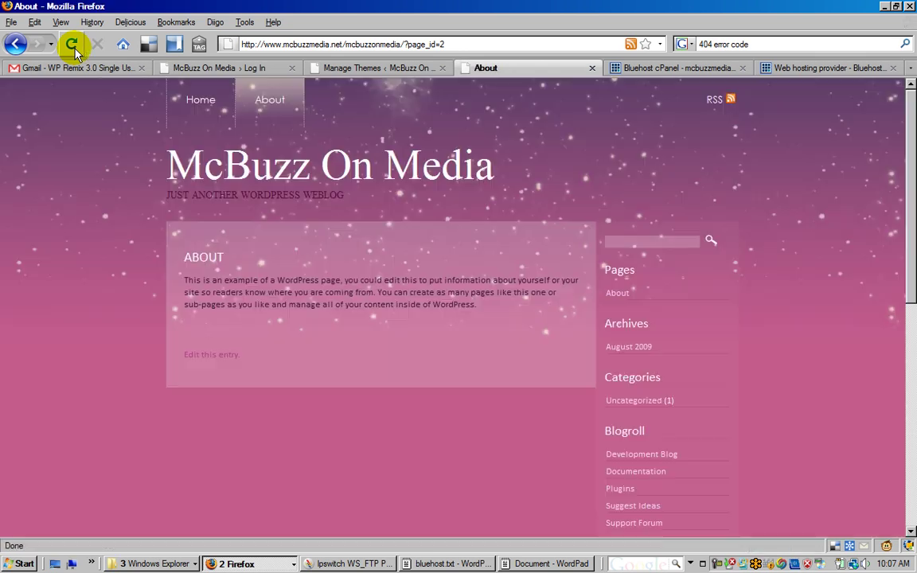
left_click(201, 106)
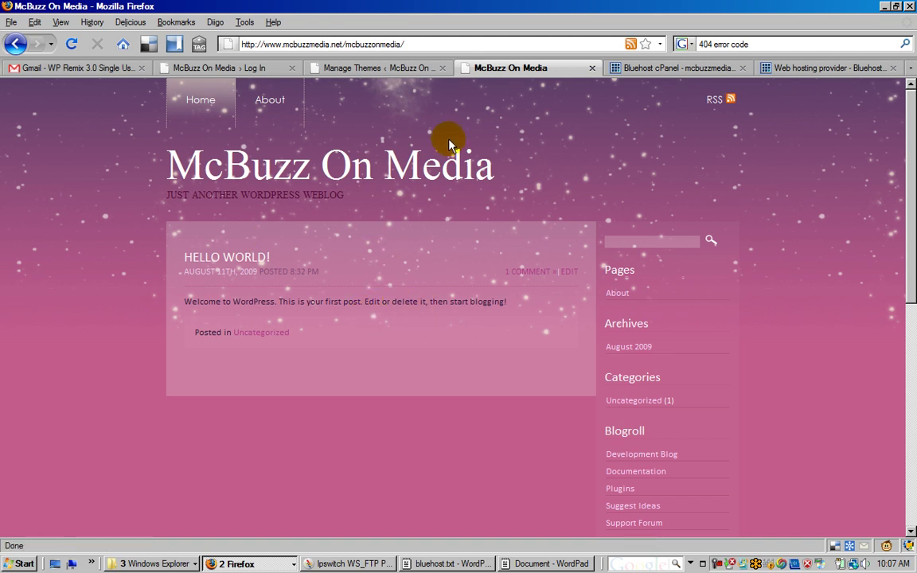
left_click(362, 69)
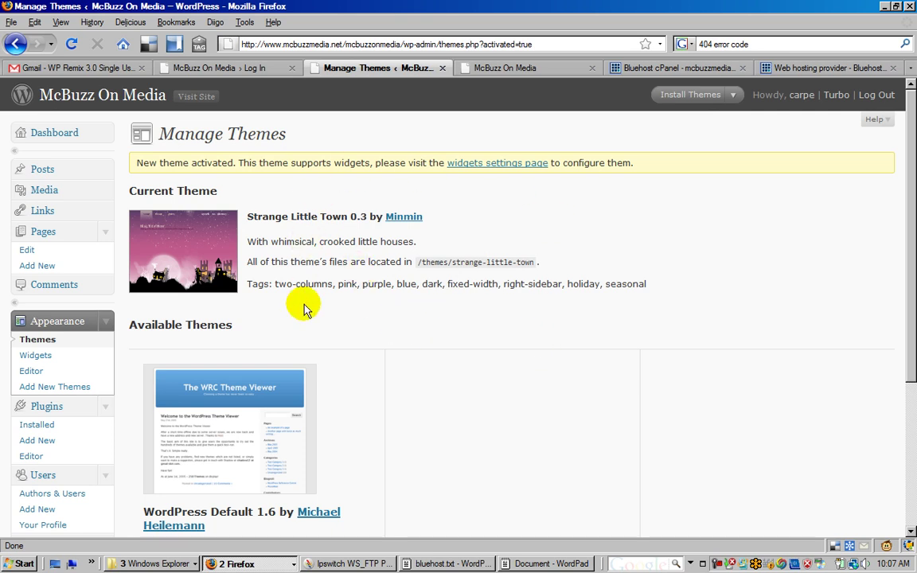
Choose wpremix_3_single.zip as the theme file on the Install Themes Upload page.
left_click(50, 347)
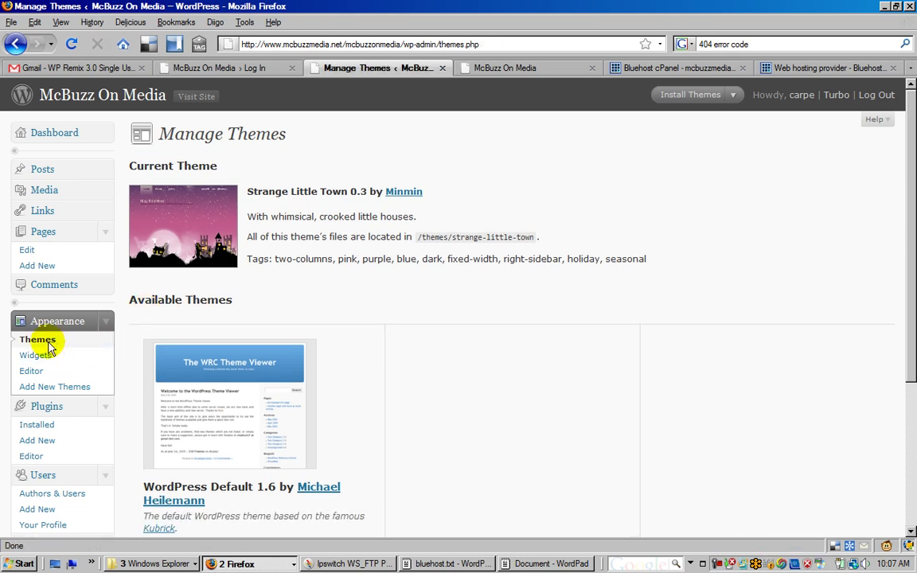
left_click(50, 390)
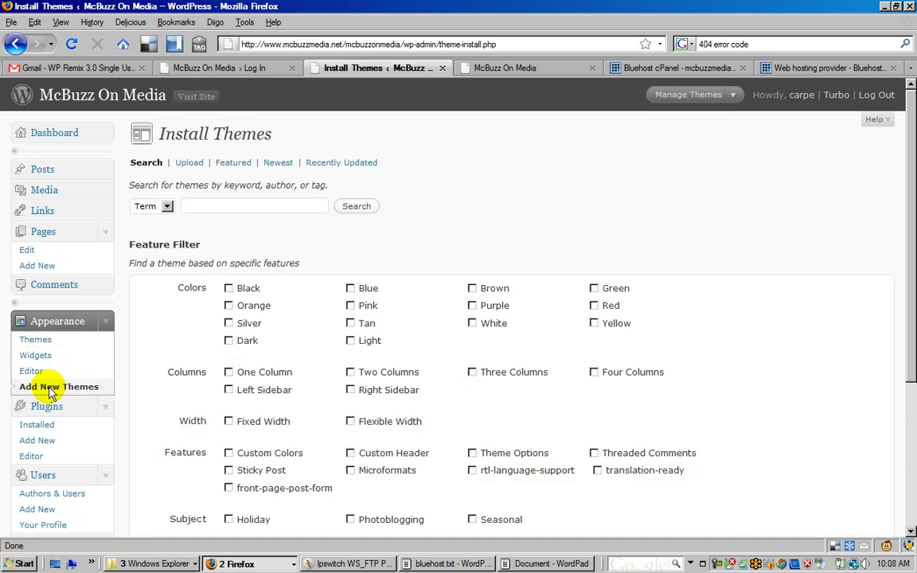
left_click(188, 163)
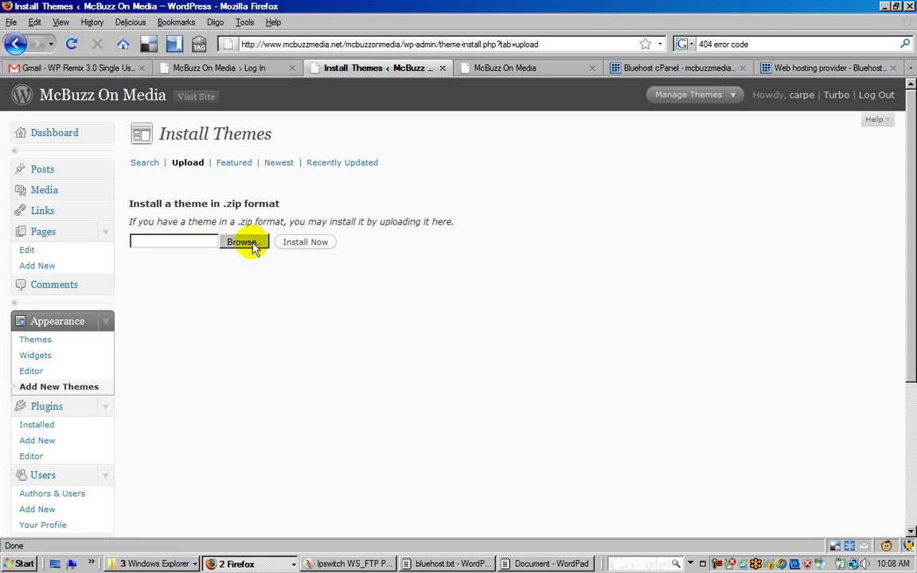
left_click(251, 244)
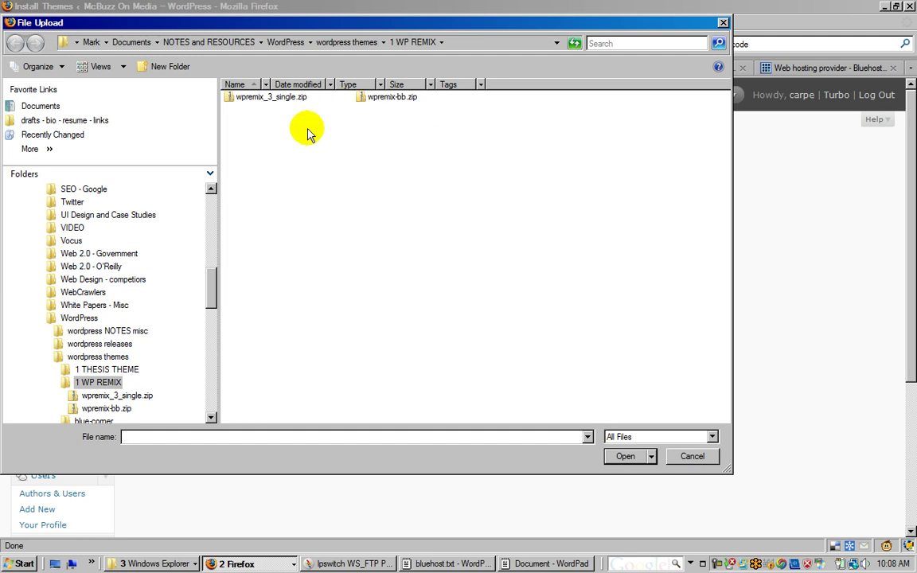
left_click(232, 101)
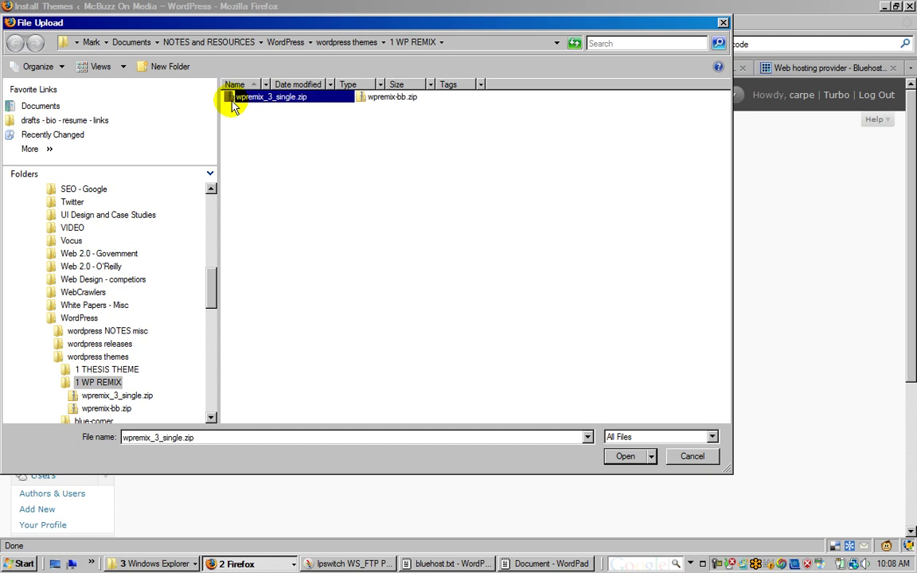
left_click(629, 458)
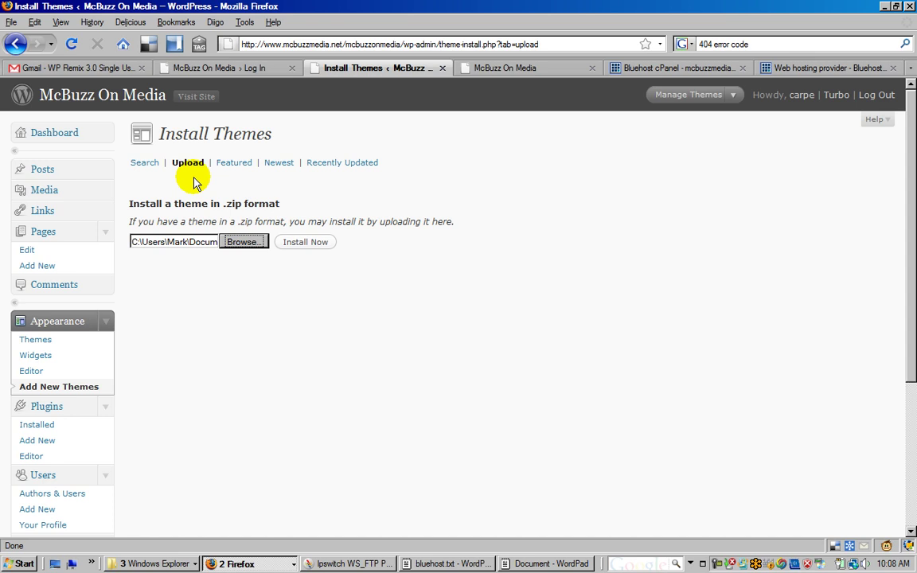
Upload and install the WP Remix zip, which fails because the file can't be moved.
left_click(307, 246)
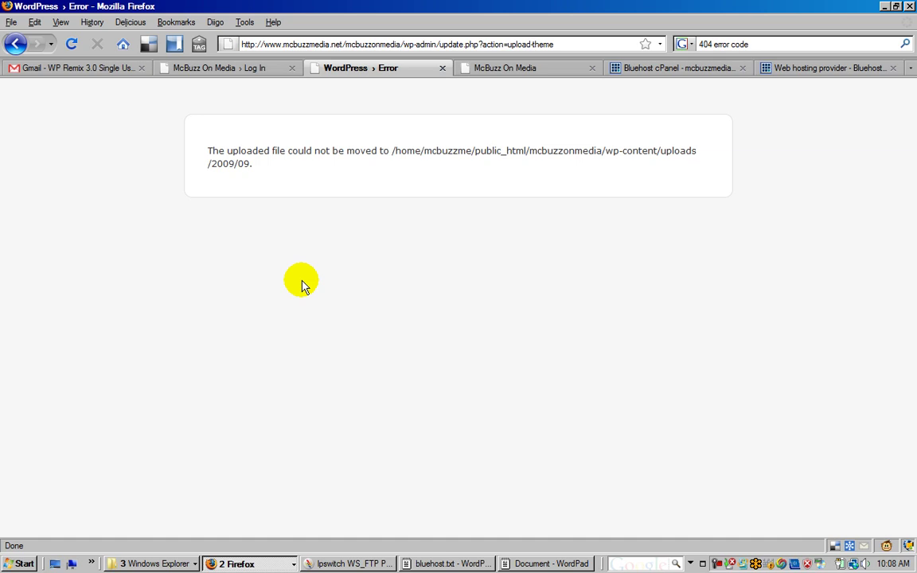
Return to the theme upload page and pick pixeled.1.9.zip from the wordpress themes folder.
left_click(15, 44)
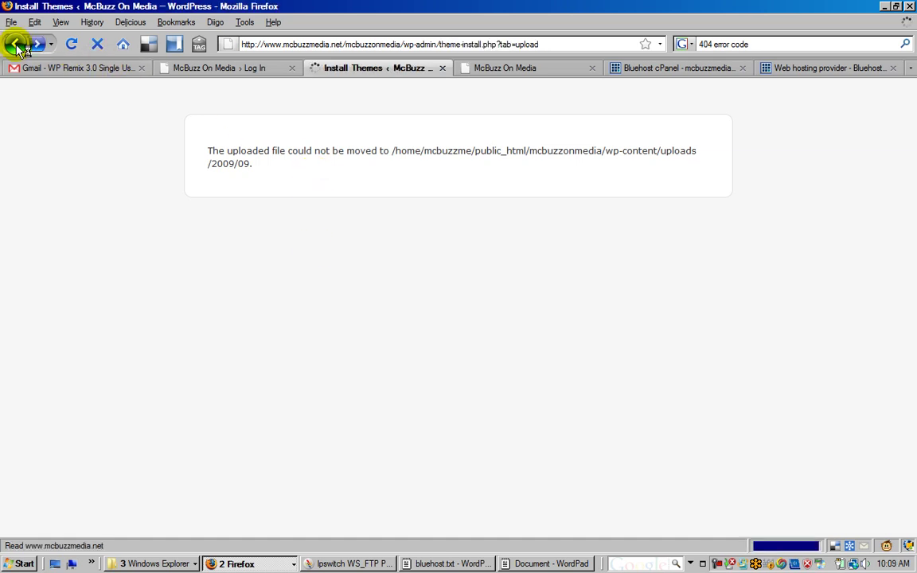
left_click(242, 242)
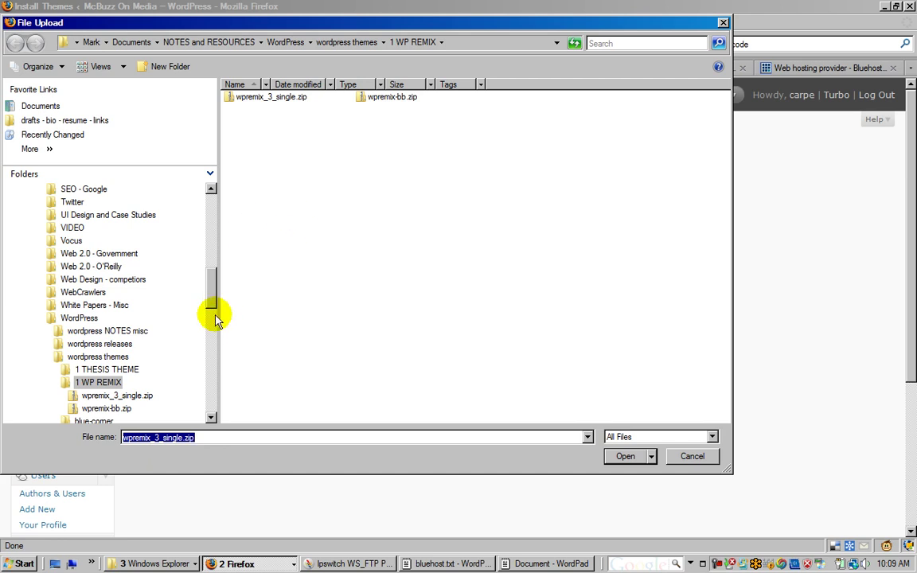
left_click_drag(211, 293, 211, 316)
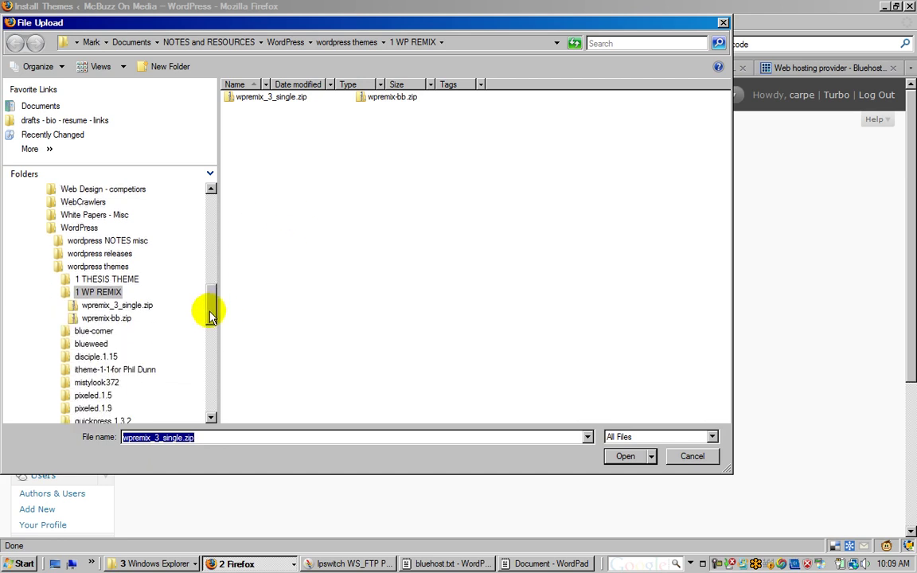
left_click(80, 269)
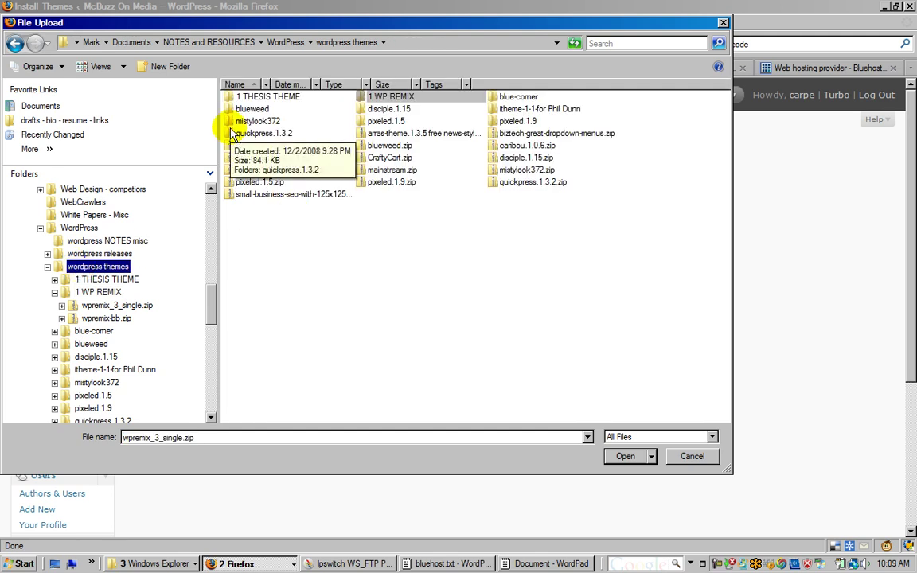
left_click(360, 184)
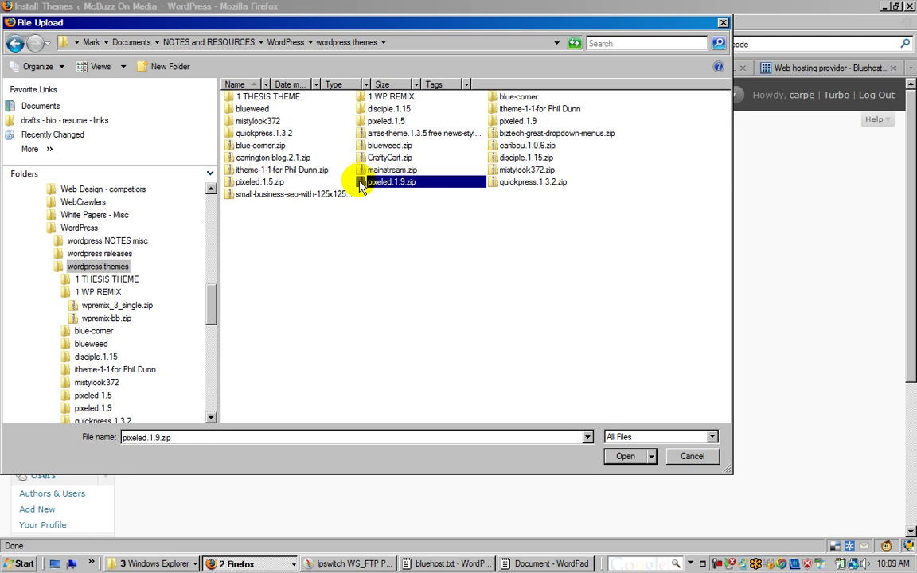
left_click(626, 458)
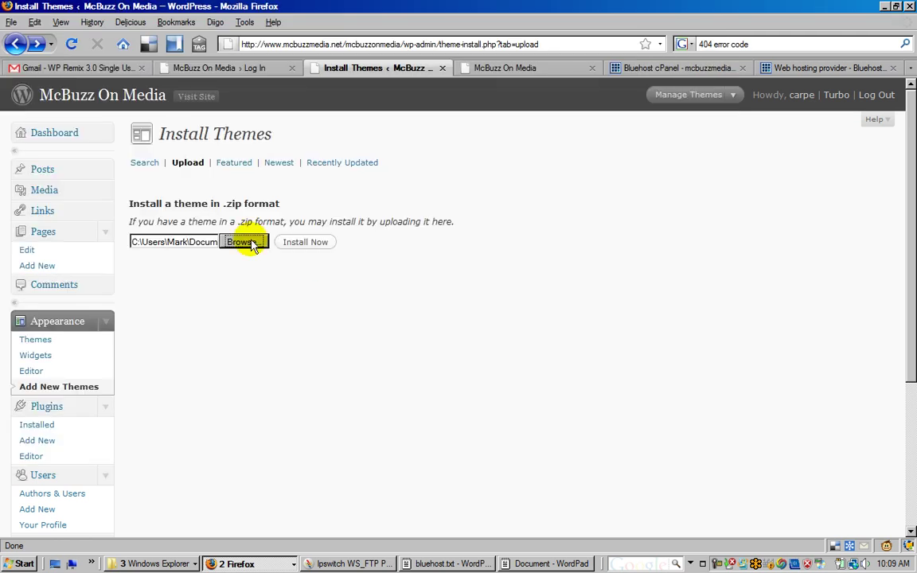
Install the Pixeled theme from pixeled.1.9.zip, then preview it and close the preview.
left_click(307, 243)
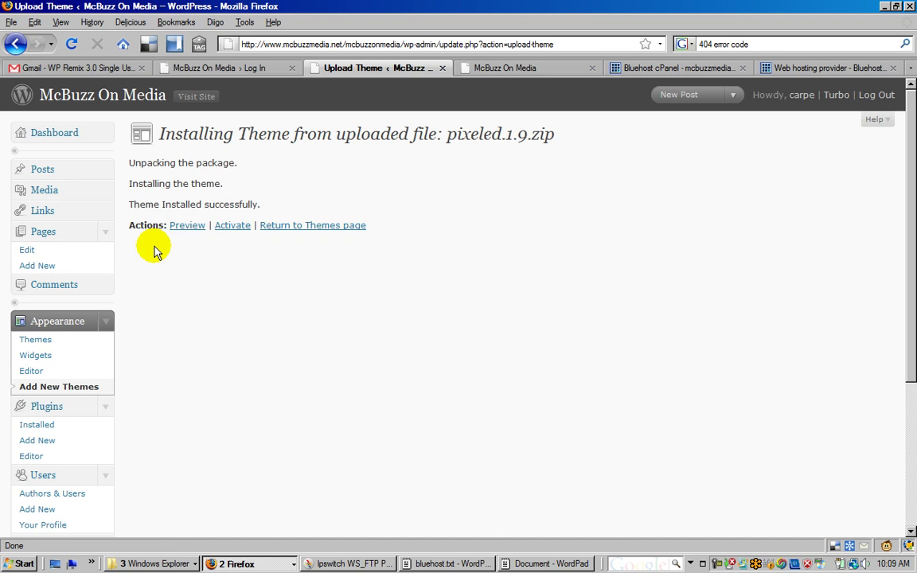
left_click(193, 229)
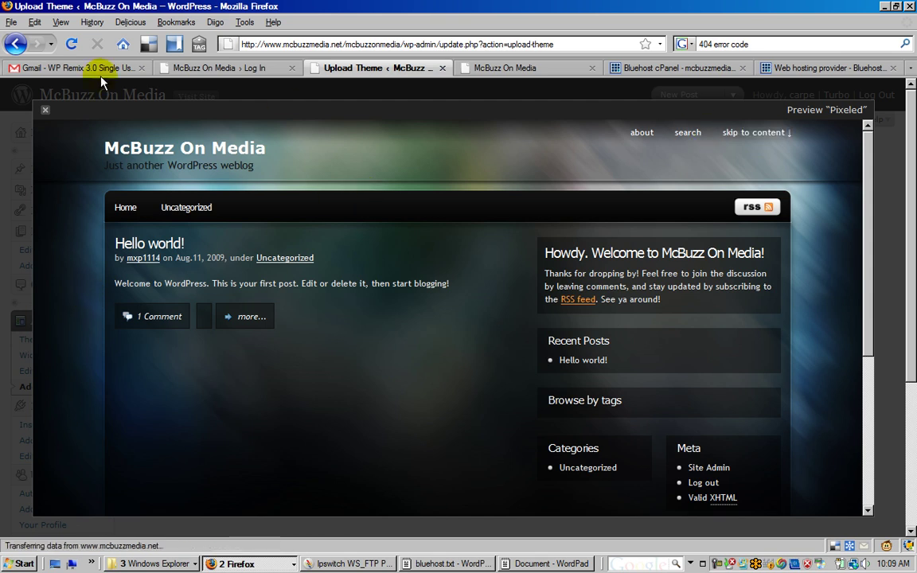
left_click(46, 111)
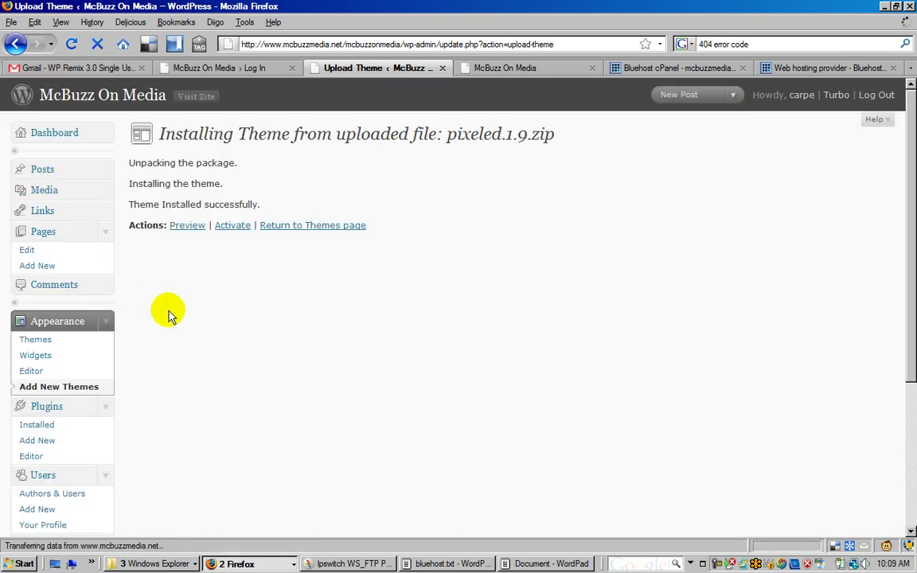
Activate Pixeled 1.9 and reload the McBuzz On Media blog to see its dark design.
left_click(229, 226)
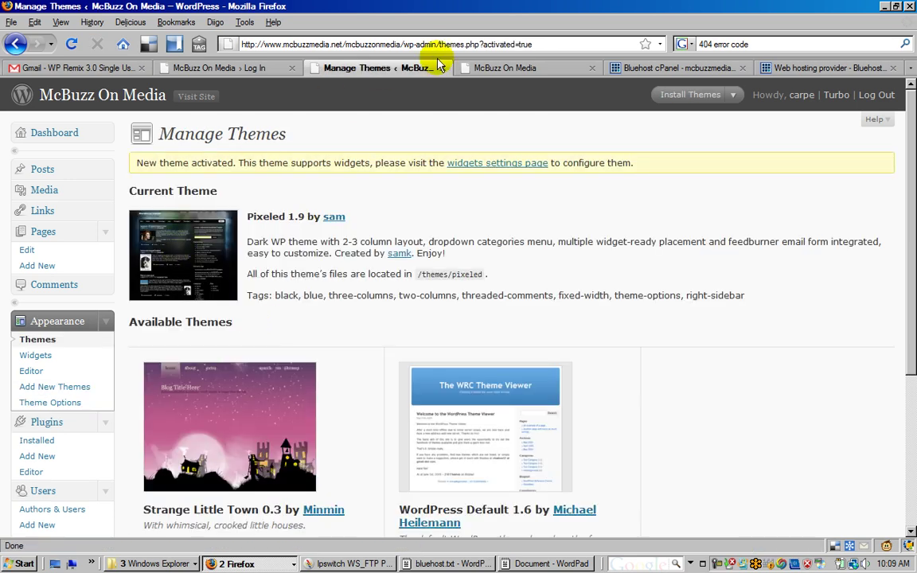
left_click(482, 70)
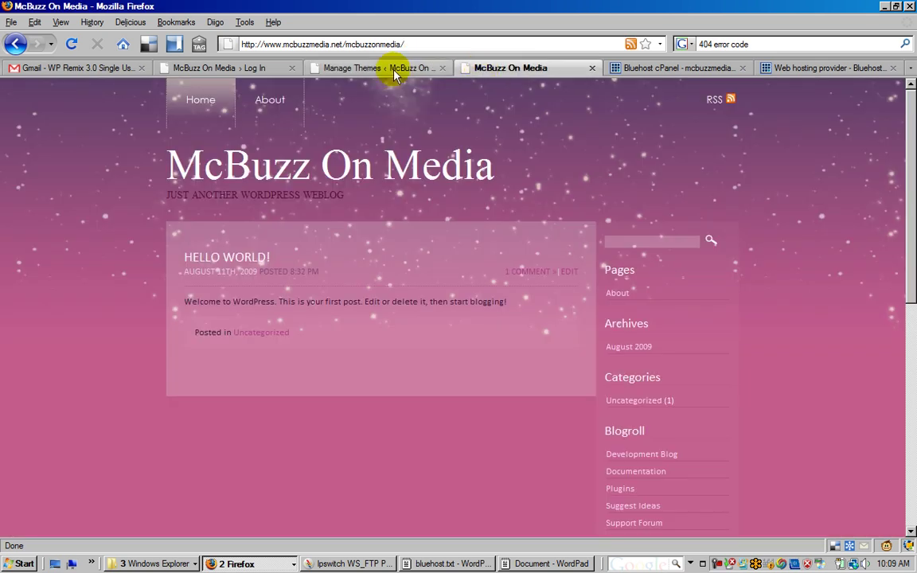
left_click(72, 45)
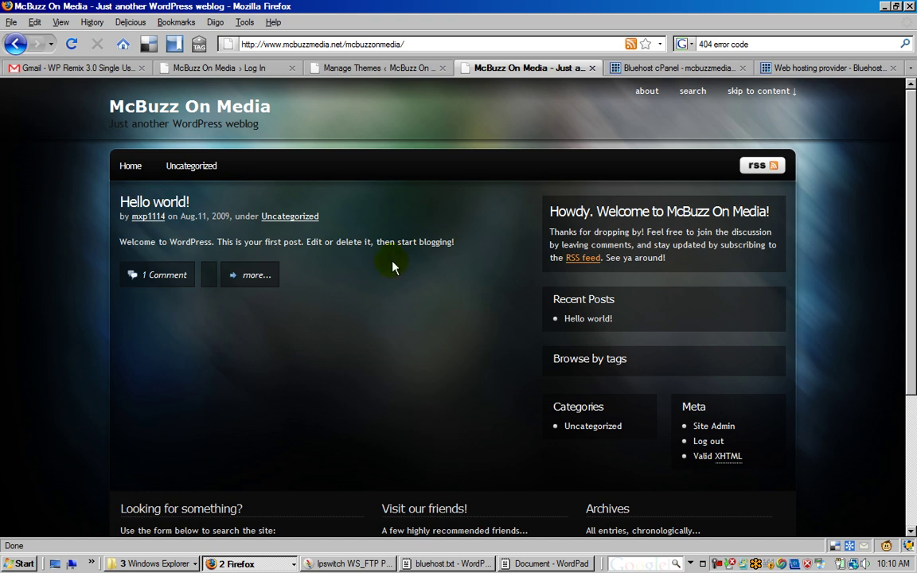
left_click(350, 66)
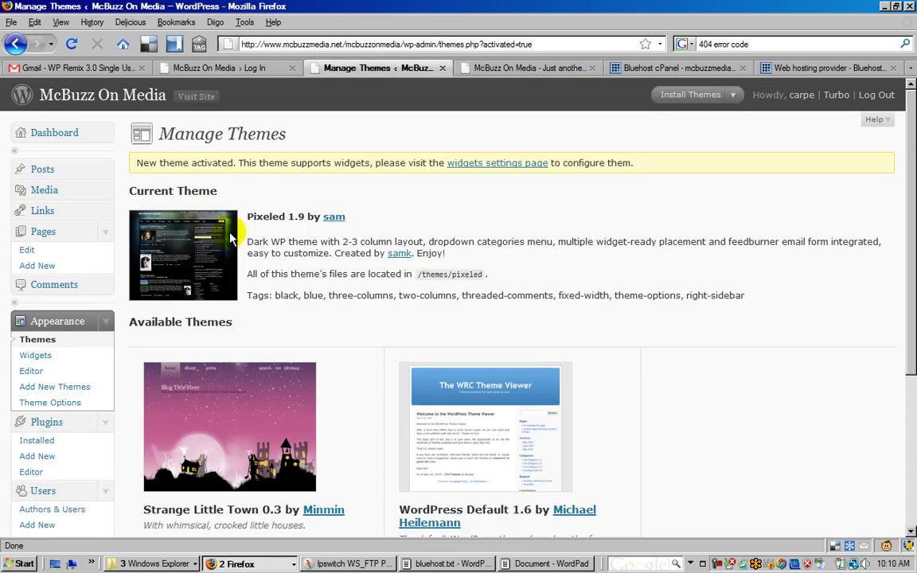